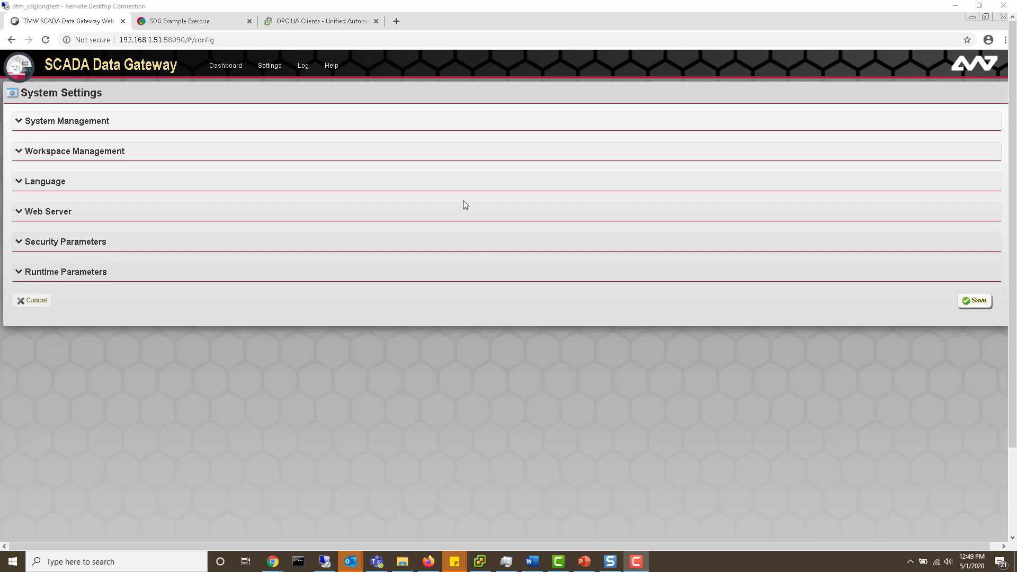
# Bring up the SDG Example Exercise documentation to read its prerequisites and exercise outline.
pyautogui.click(208, 30)
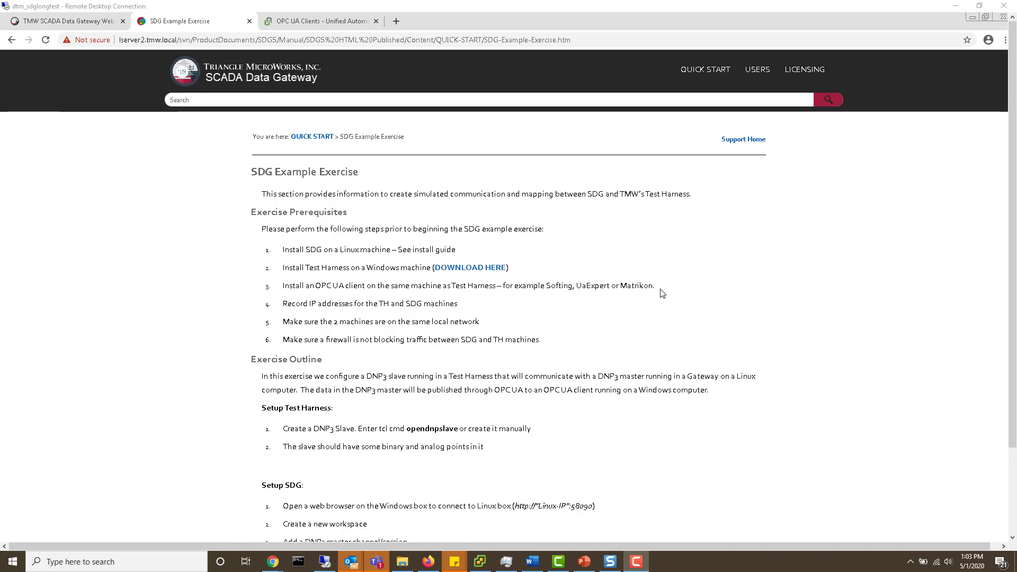
# Switch to the OPC UA Clients download page in Chrome.
pyautogui.click(299, 24)
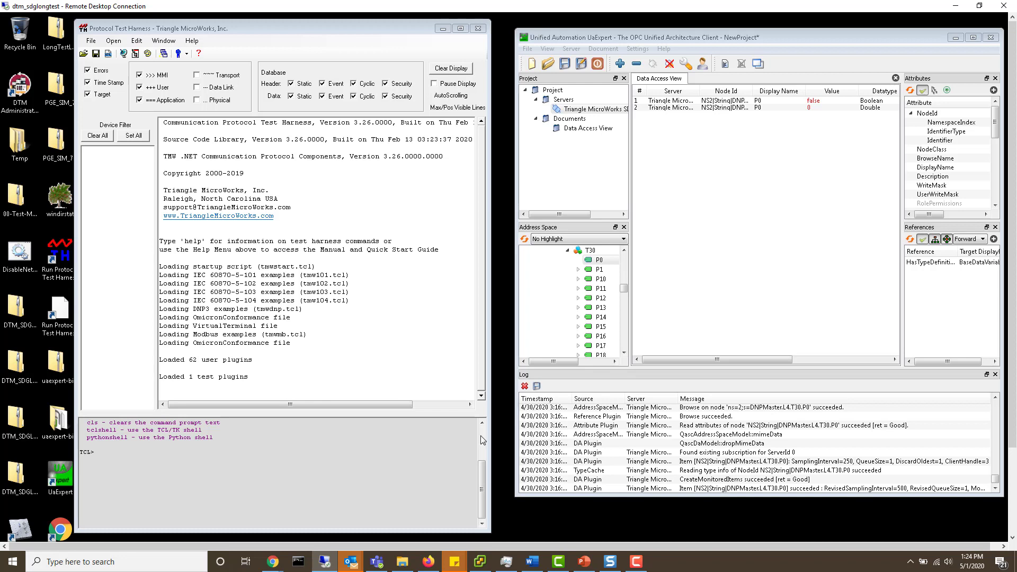
# Run opendnpslave at the TCL> prompt to start the sdnp DNP3 slave.
pyautogui.click(154, 452)
pyautogui.write('open')
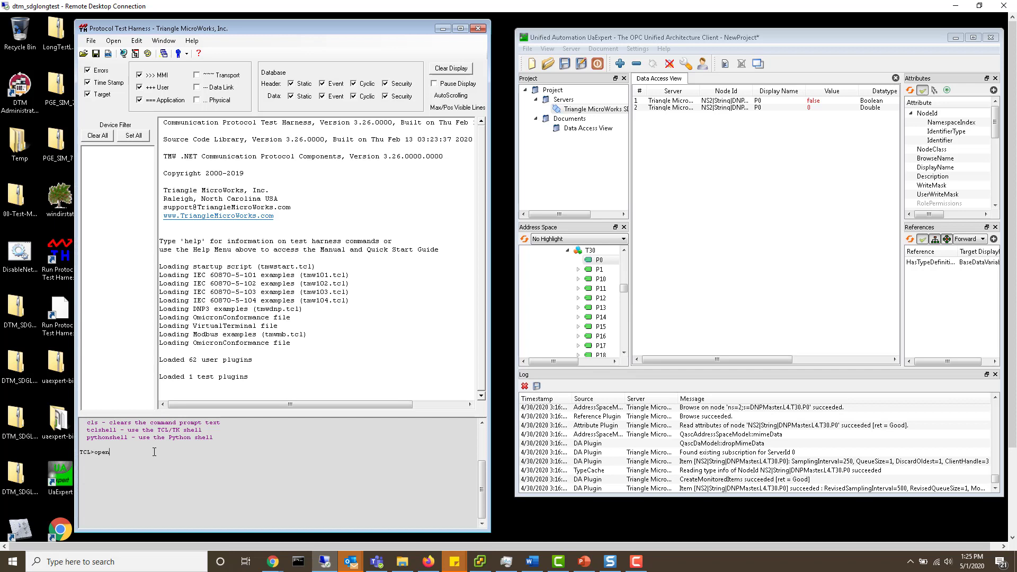
pyautogui.write('dnpslave')
pyautogui.press('Return')
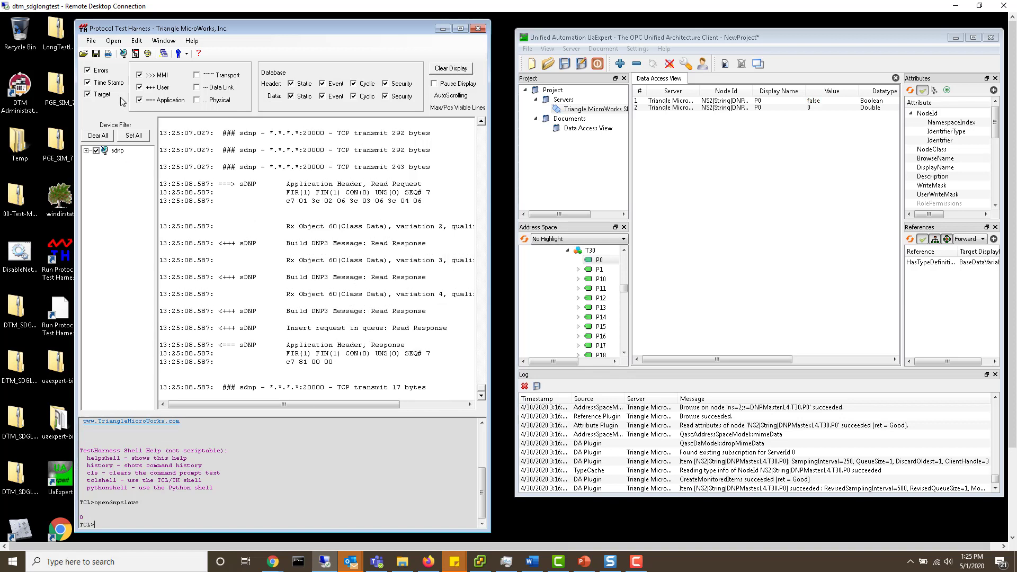
# Open the Data Window and expand Test Harness to show the sdnp device.
pyautogui.click(113, 42)
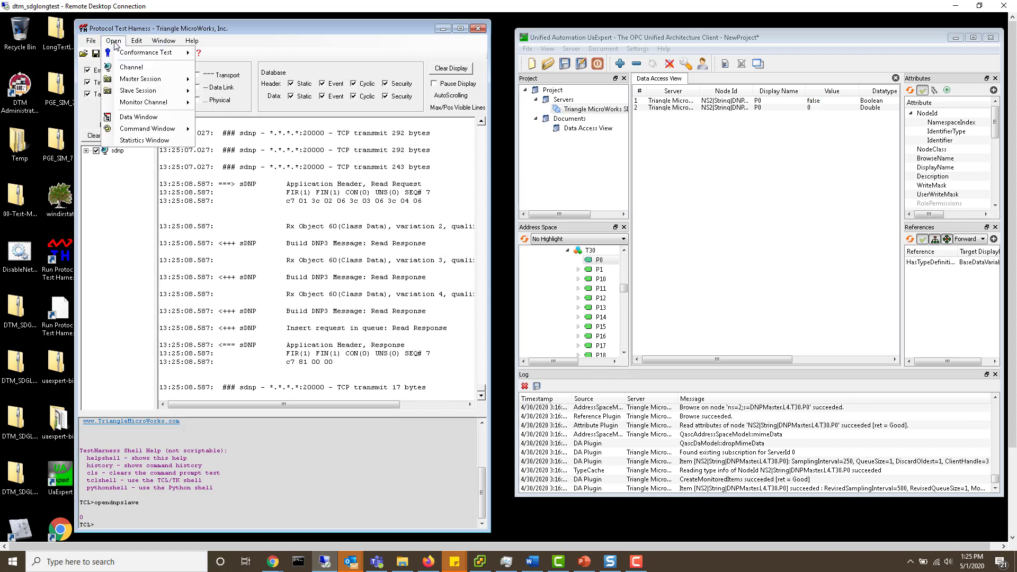
pyautogui.click(133, 118)
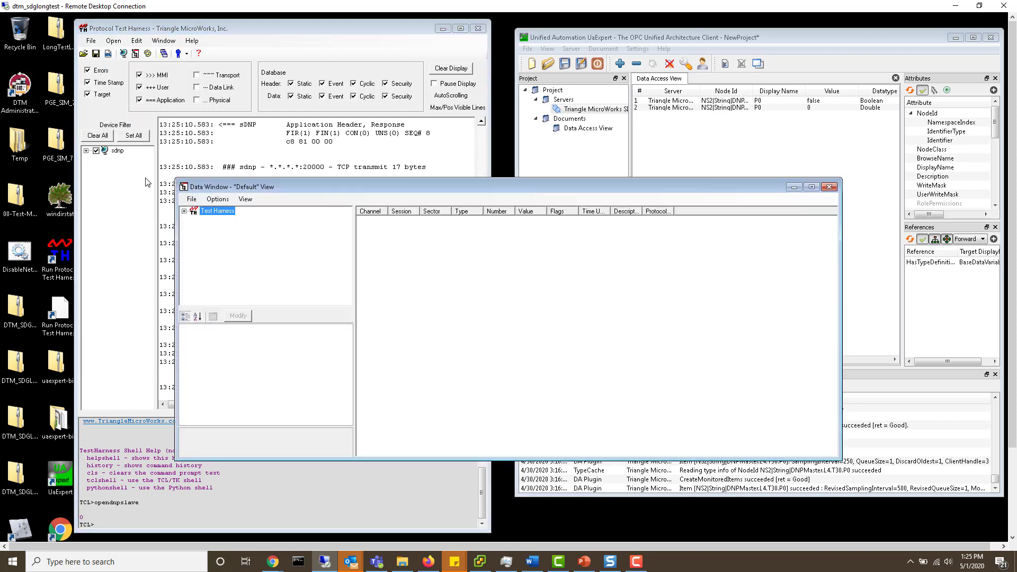
pyautogui.click(184, 211)
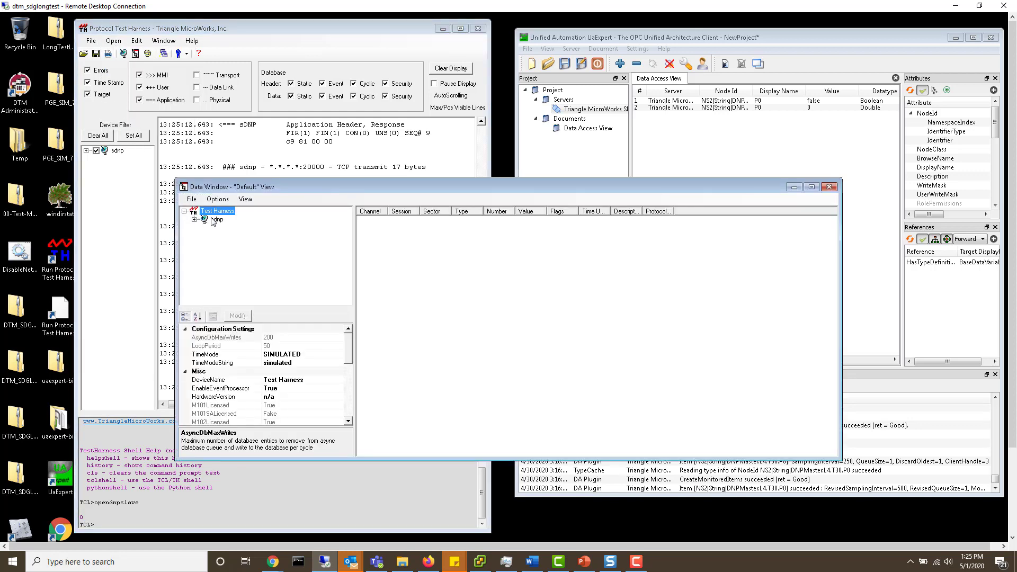
pyautogui.click(217, 220)
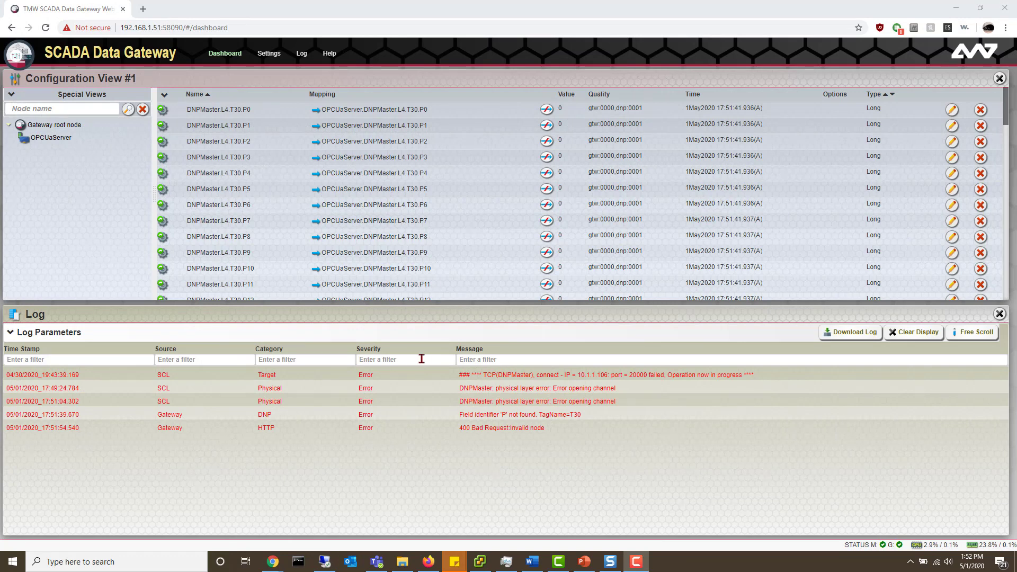
# Add an MDNP TCP channel master at IP 10.1.1.106 with alias DNPMaster.
pyautogui.rightClick(62, 128)
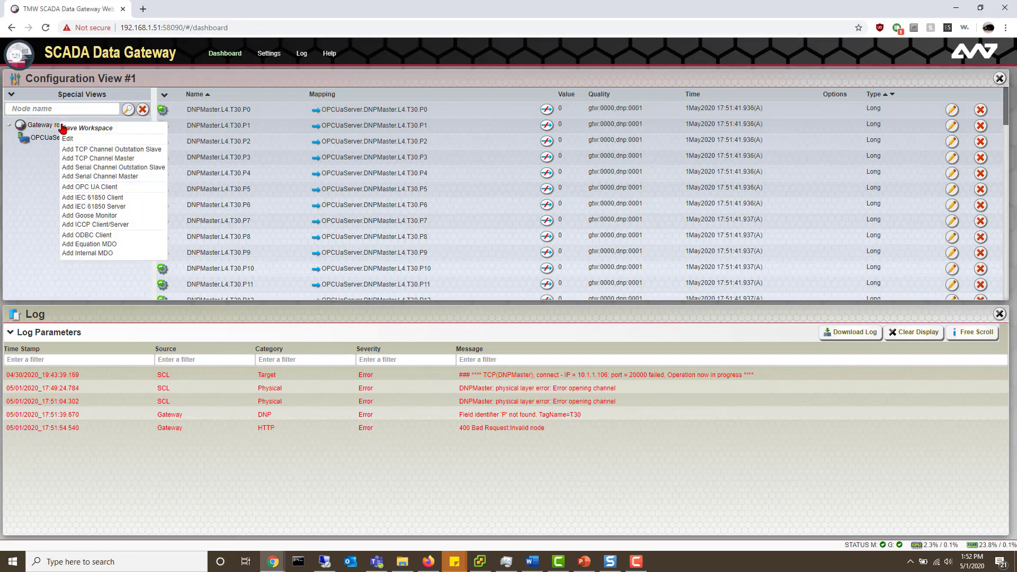
pyautogui.click(120, 158)
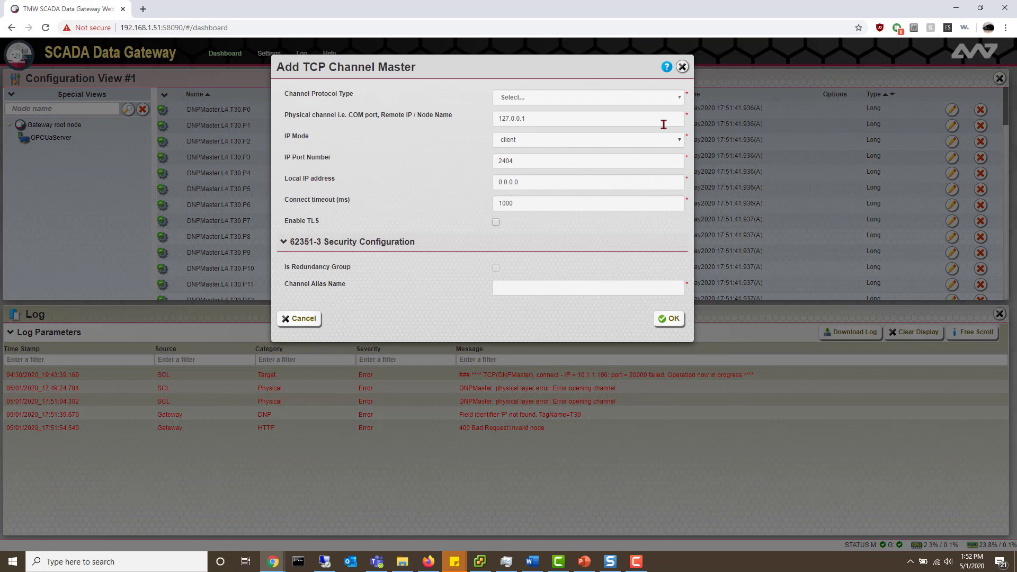
pyautogui.click(681, 101)
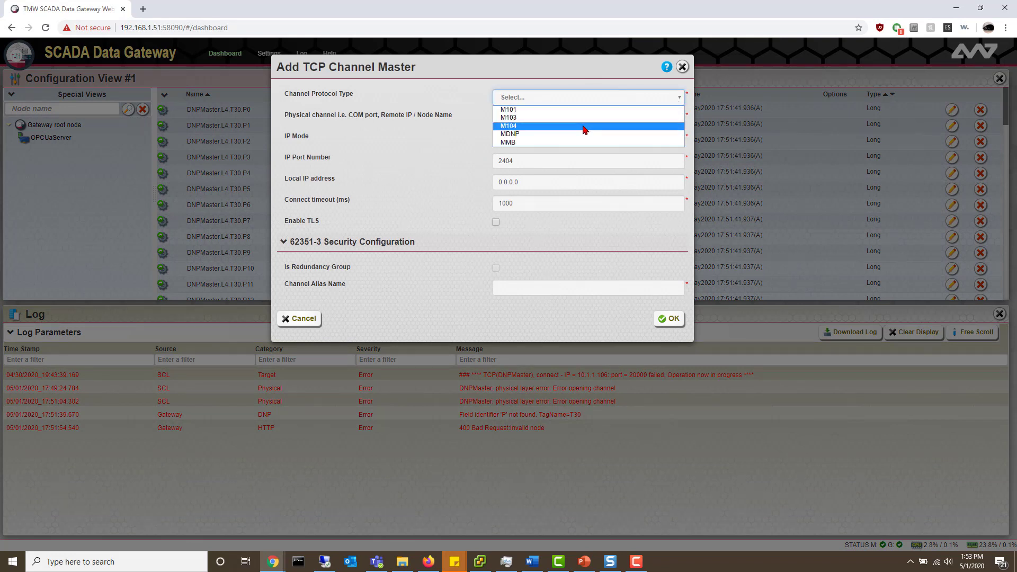
pyautogui.click(569, 137)
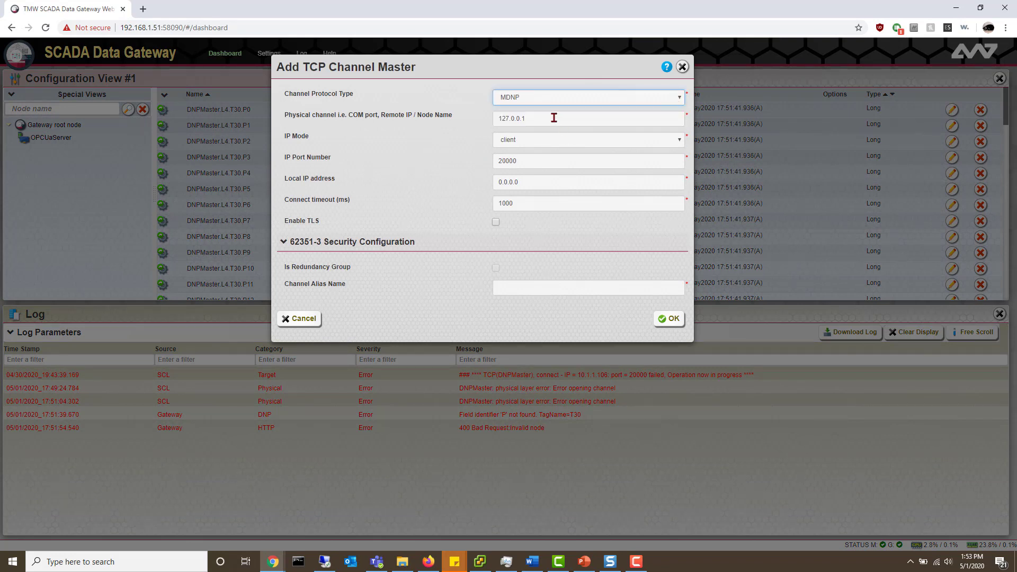
pyautogui.doubleClick(552, 118)
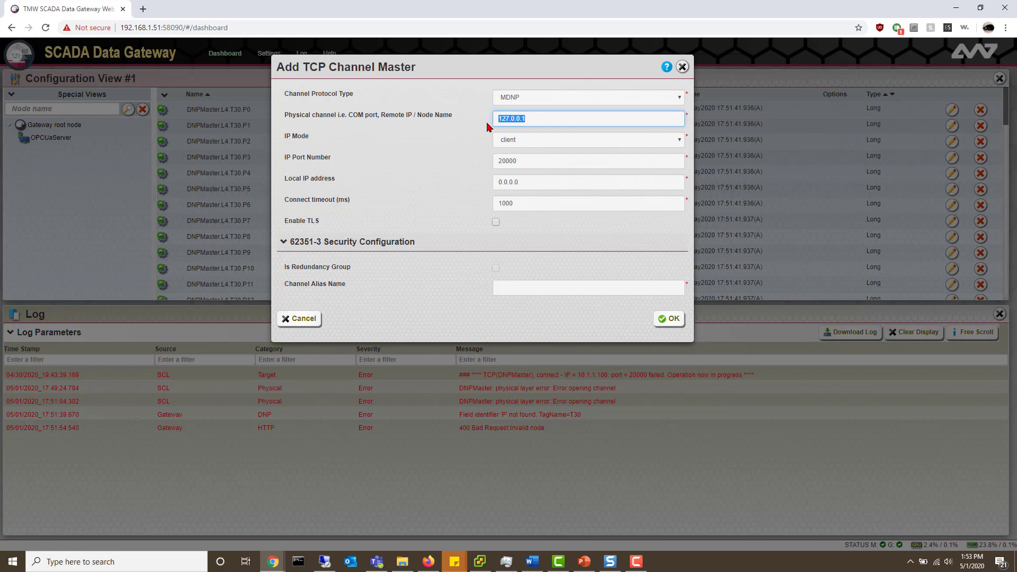
pyautogui.write('10.1.1.')
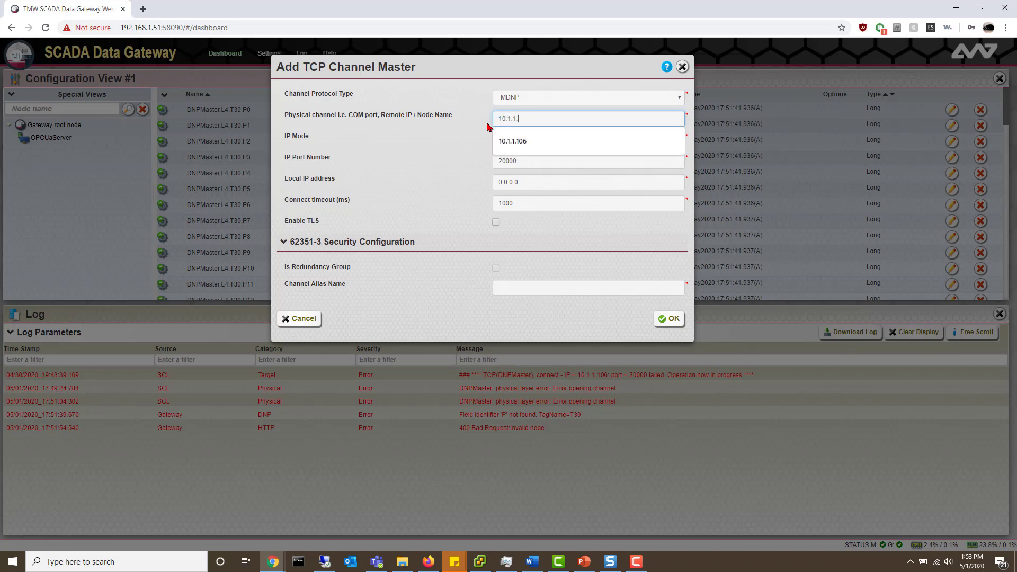
pyautogui.write('106')
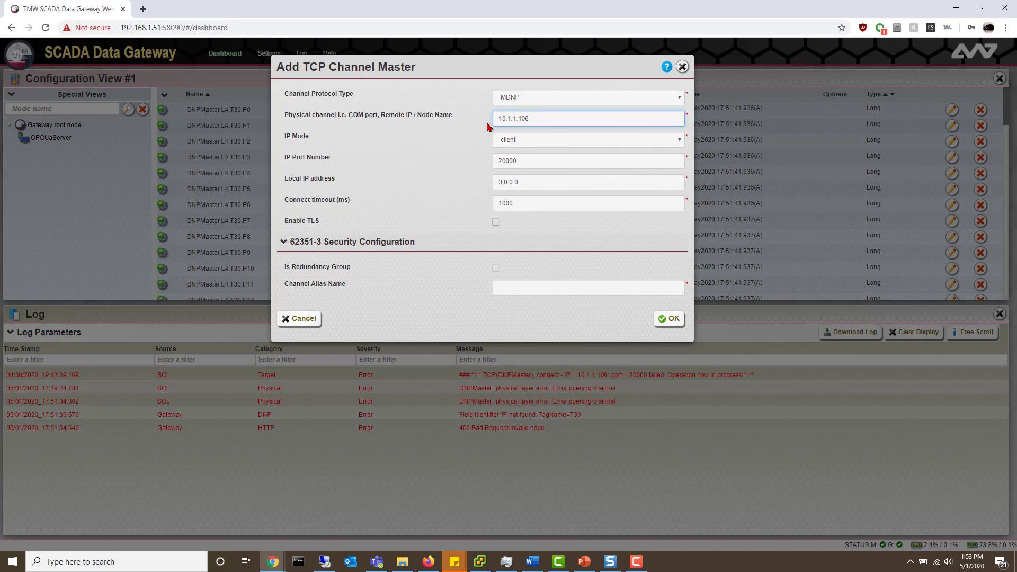
pyautogui.click(513, 285)
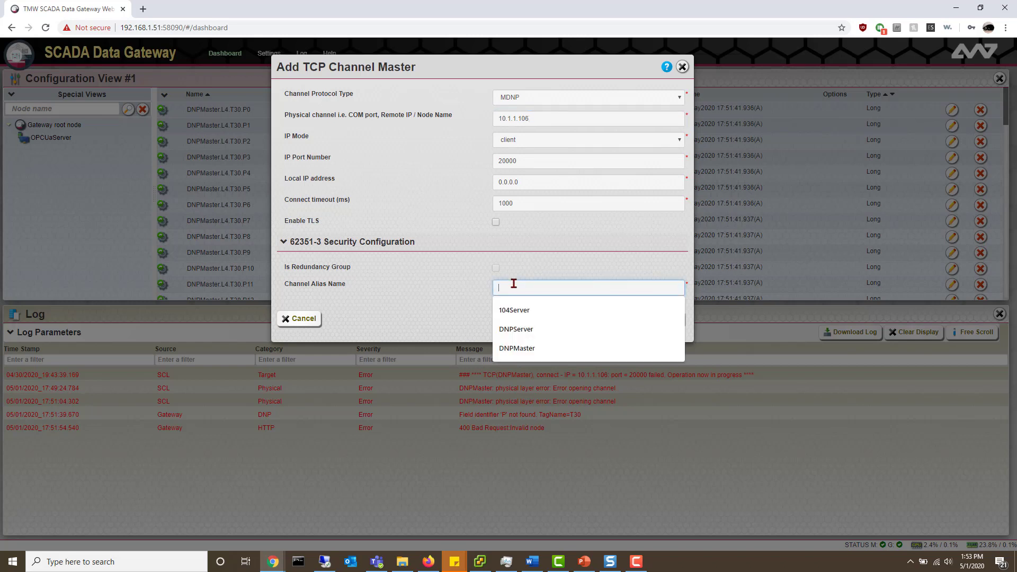
pyautogui.click(527, 350)
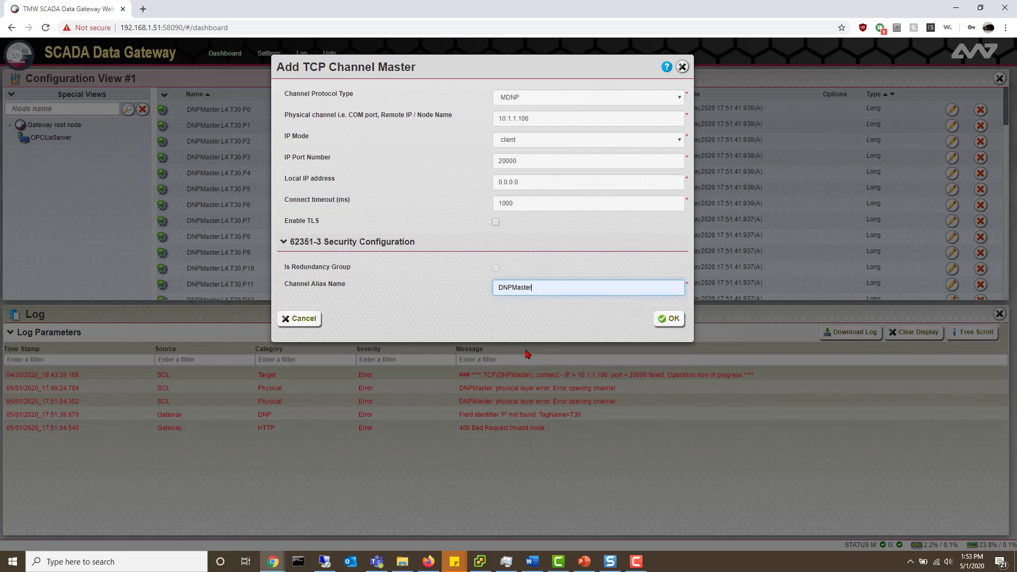
pyautogui.click(665, 322)
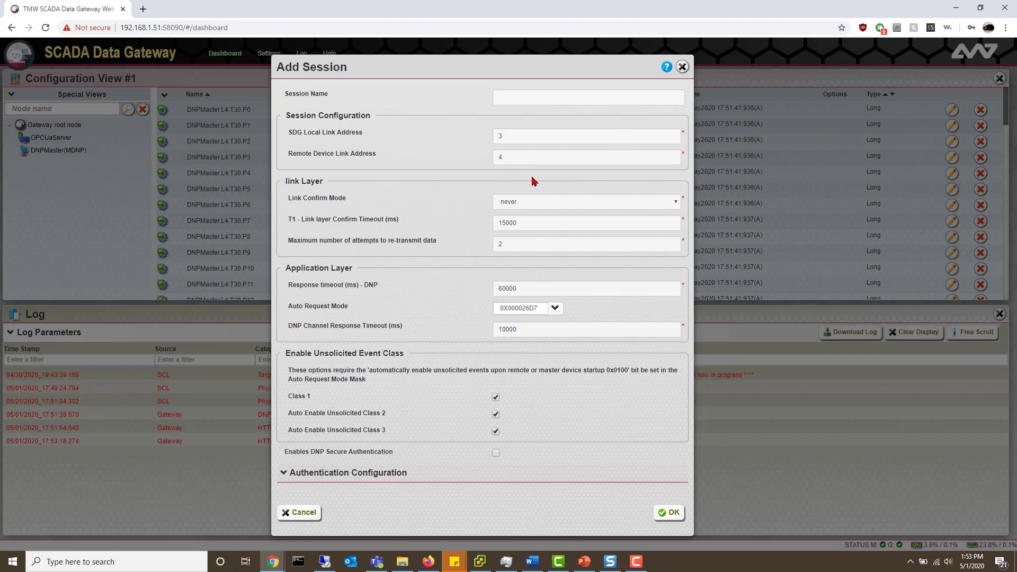
# Accept the default L4 session settings and add Binary Inputs as its data type.
pyautogui.click(669, 513)
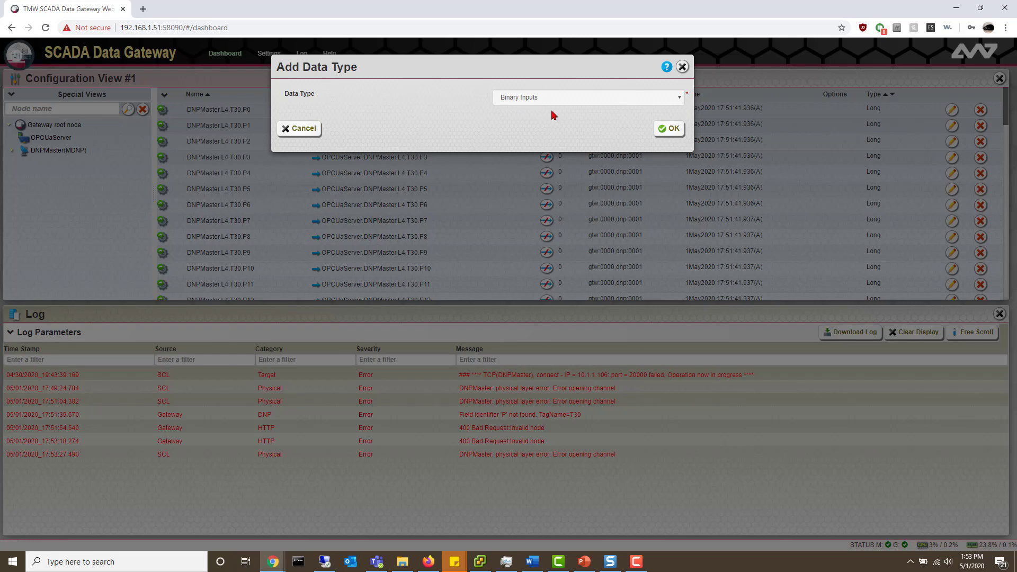
pyautogui.click(676, 130)
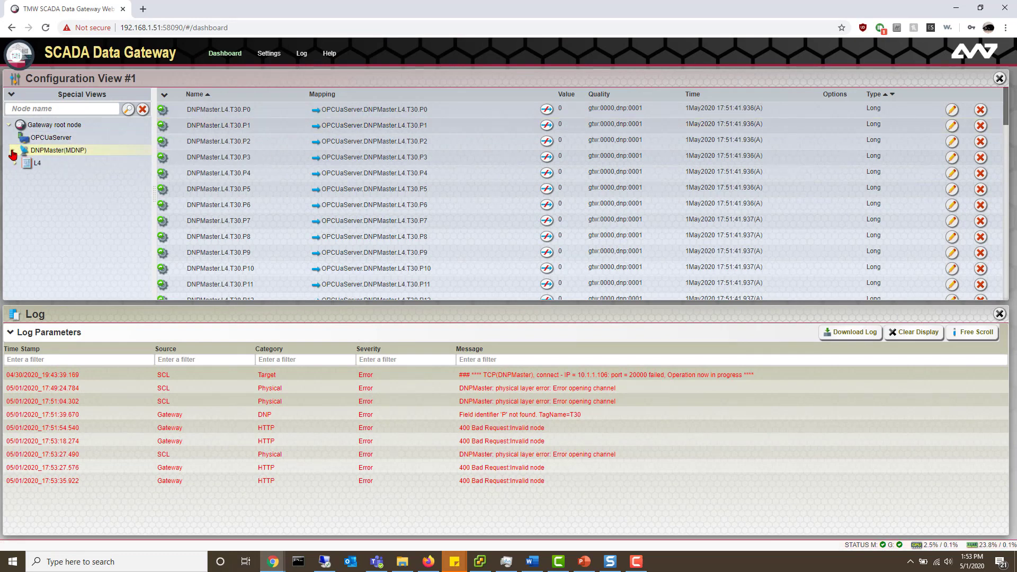
# Expand DNPMaster(MDNP) and auto-create tags for the L4 session.
pyautogui.click(11, 151)
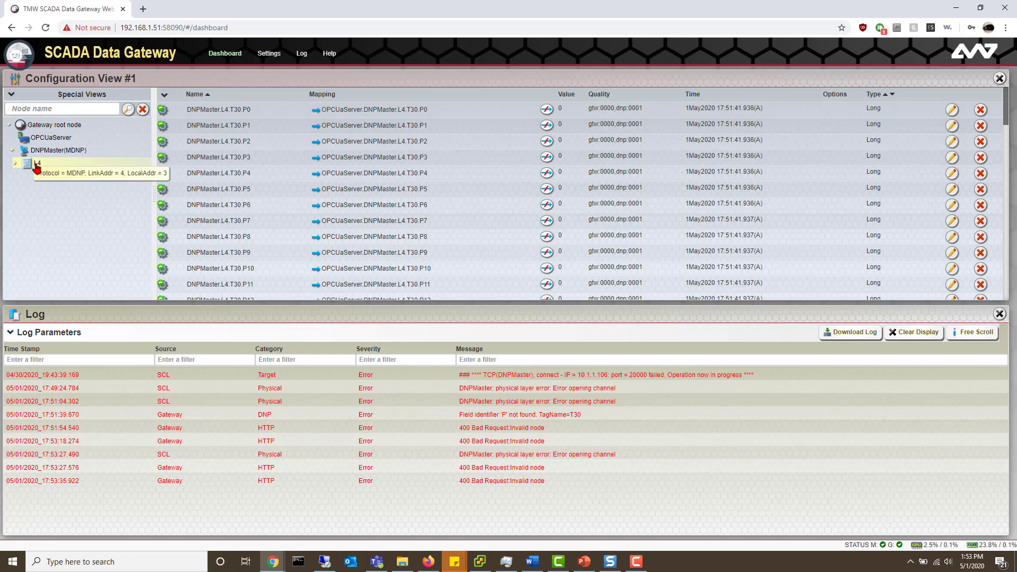
pyautogui.rightClick(35, 165)
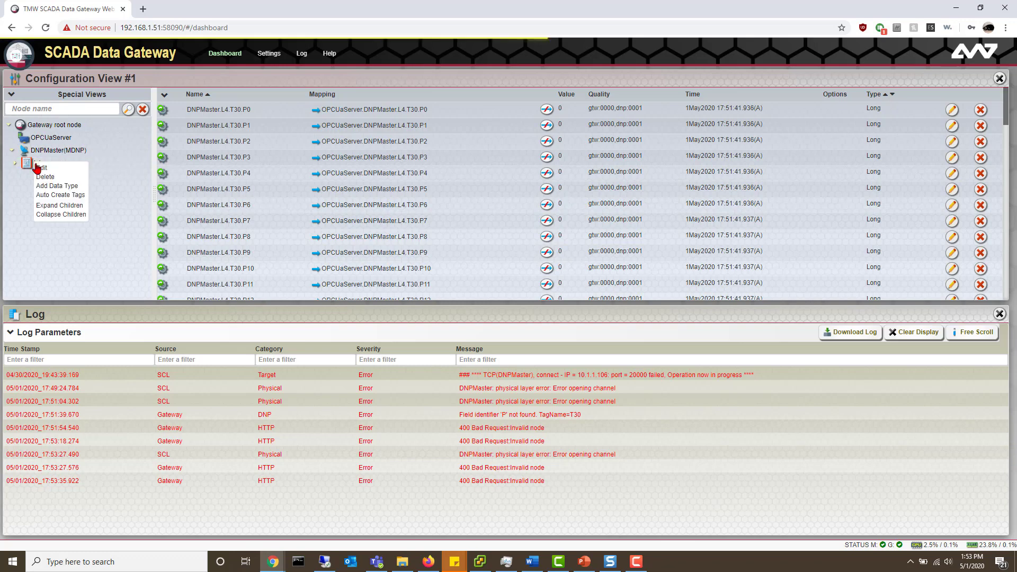
pyautogui.click(60, 195)
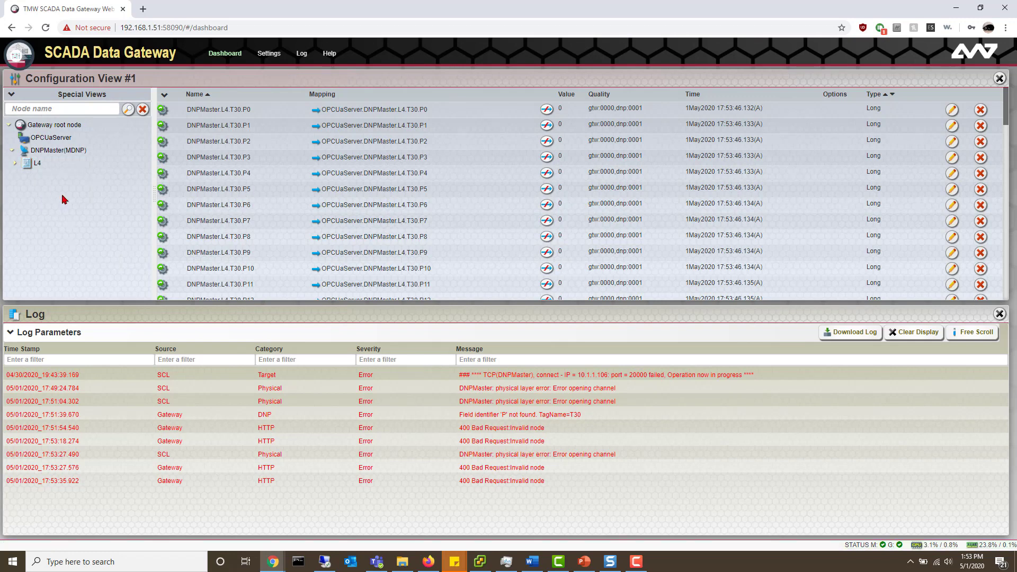
# Add an Analog Inputs data type to L4 and expand it to list T1 through T41.
pyautogui.rightClick(32, 164)
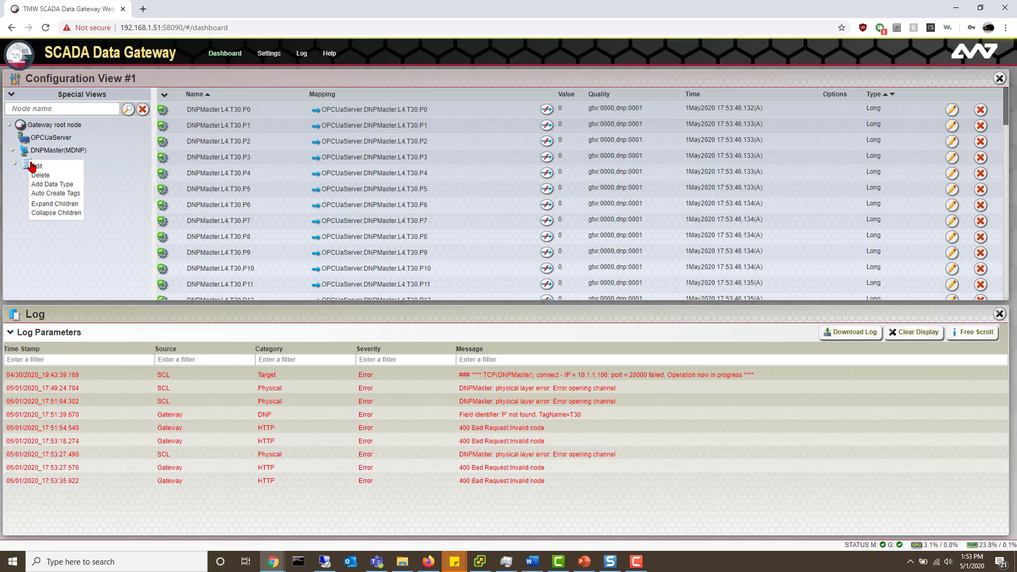
pyautogui.click(52, 185)
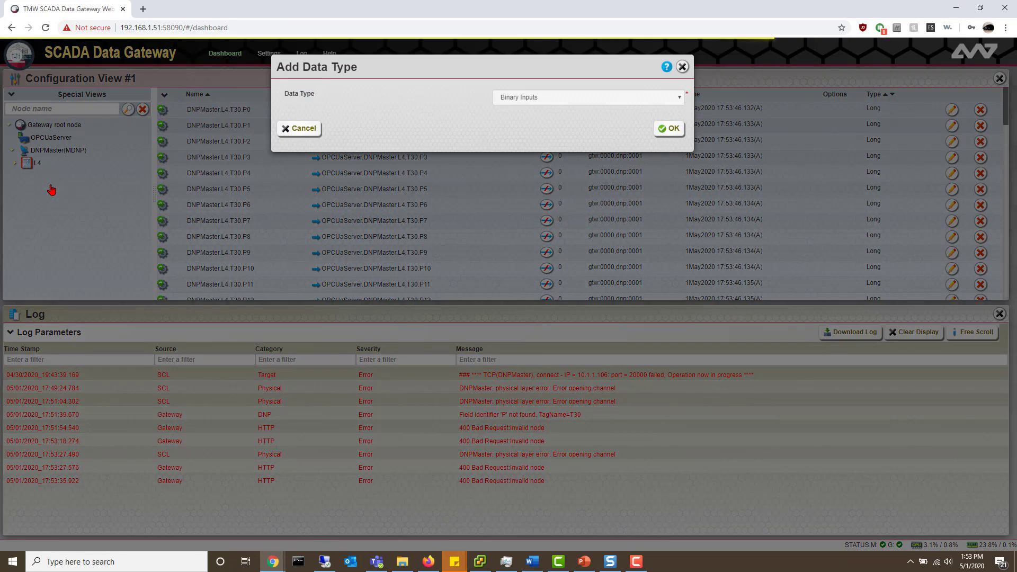
pyautogui.click(682, 100)
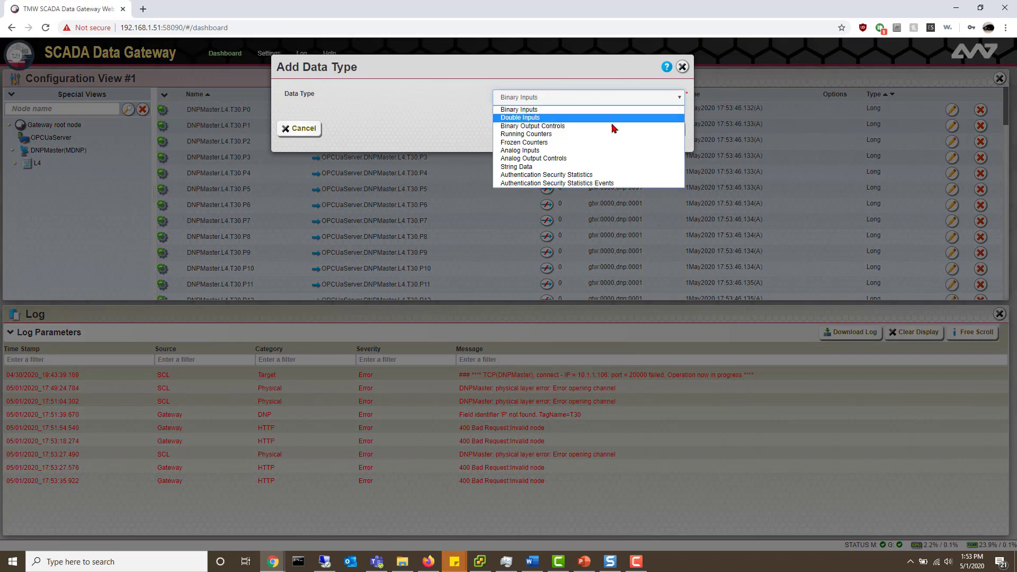
pyautogui.click(569, 150)
pyautogui.click(670, 132)
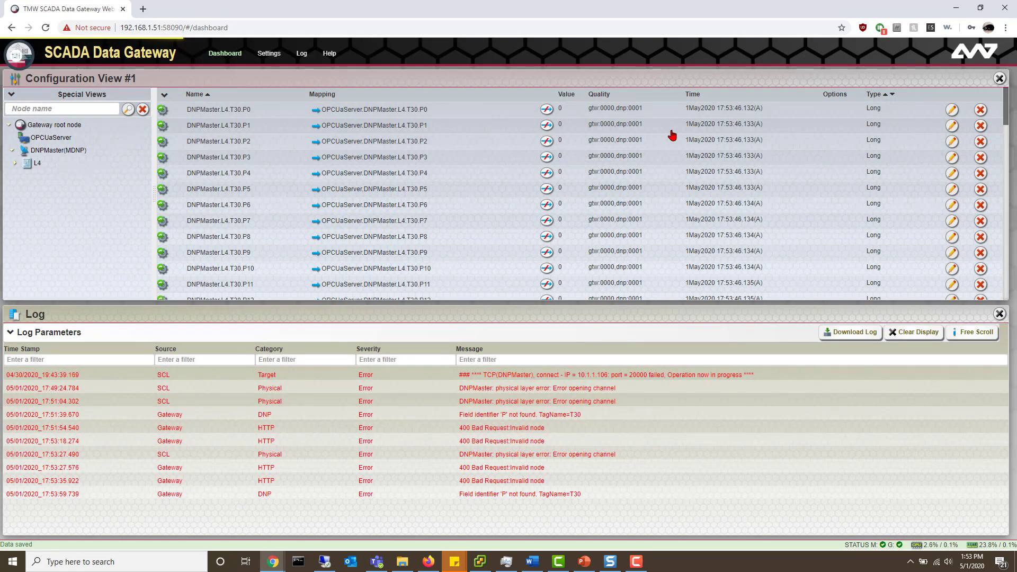
pyautogui.click(24, 162)
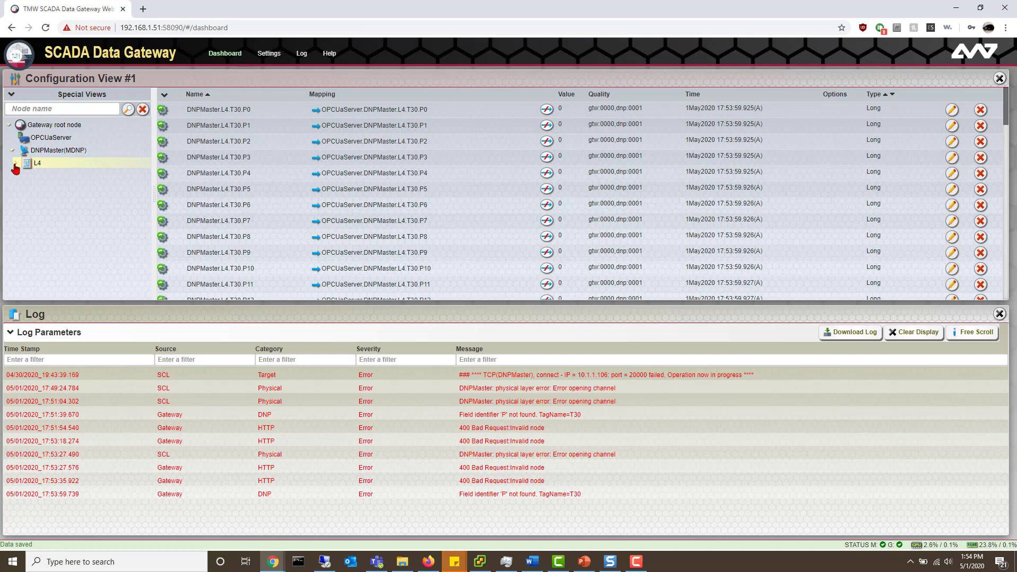
pyautogui.click(15, 163)
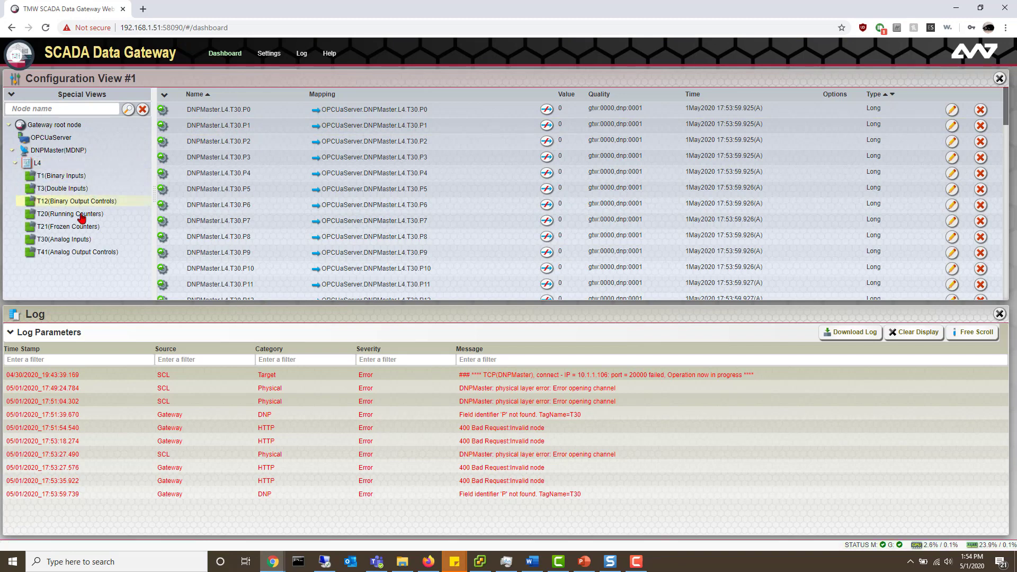
# Show the T1 Binary Inputs points, then review the SDG server properties in UaExpert without changes.
pyautogui.click(73, 178)
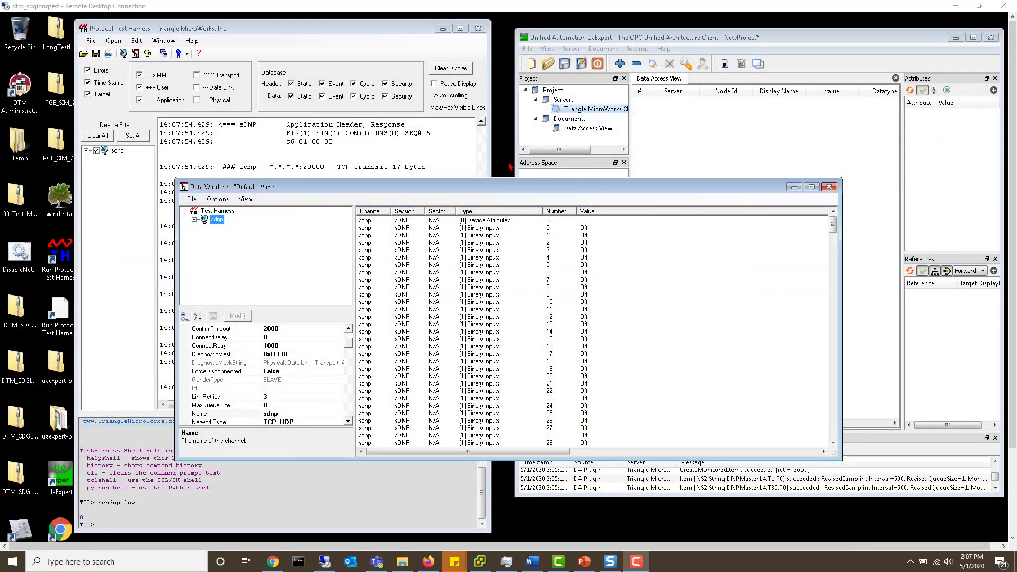
pyautogui.click(672, 62)
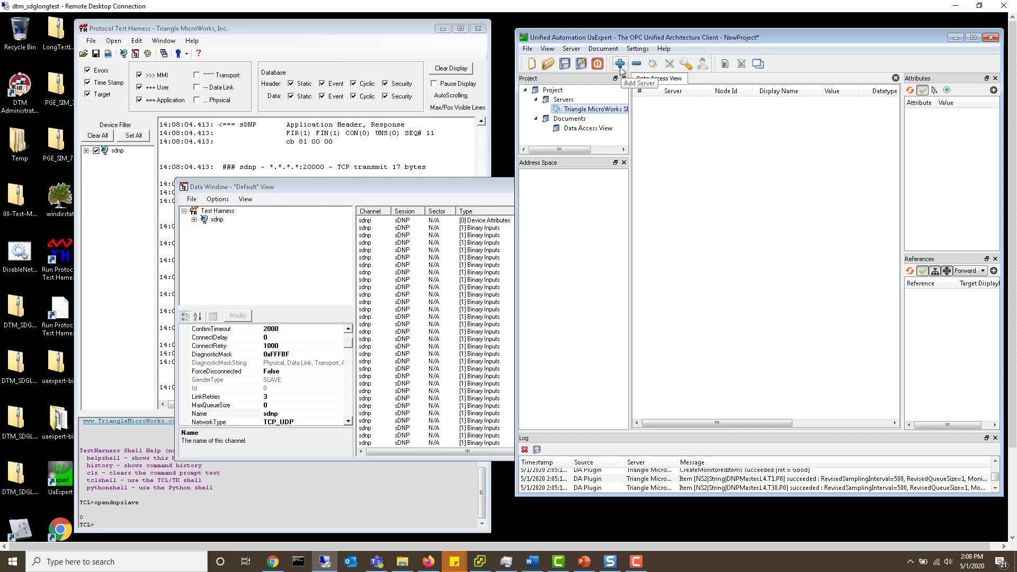
pyautogui.moveTo(592, 111)
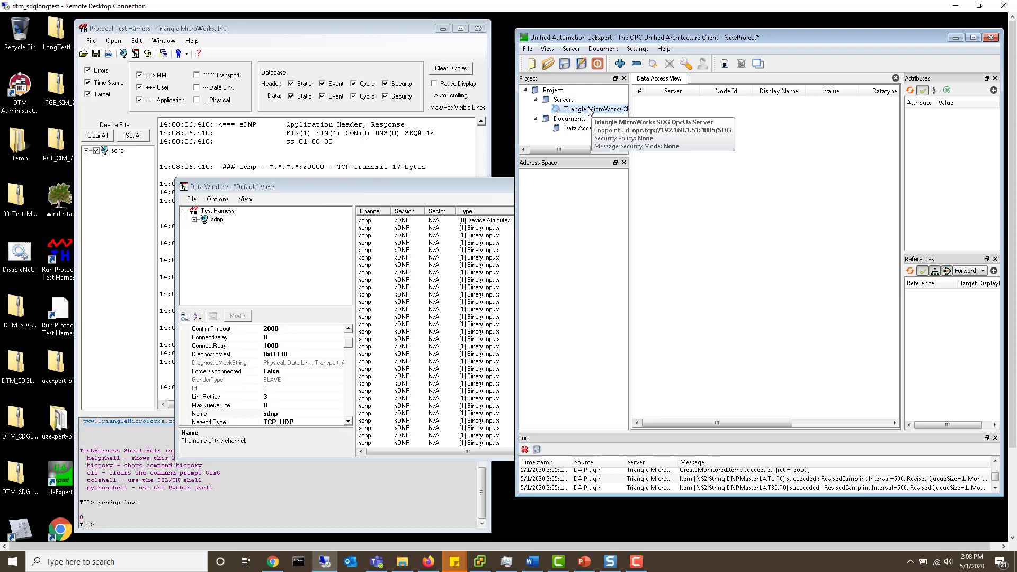
pyautogui.rightClick(589, 110)
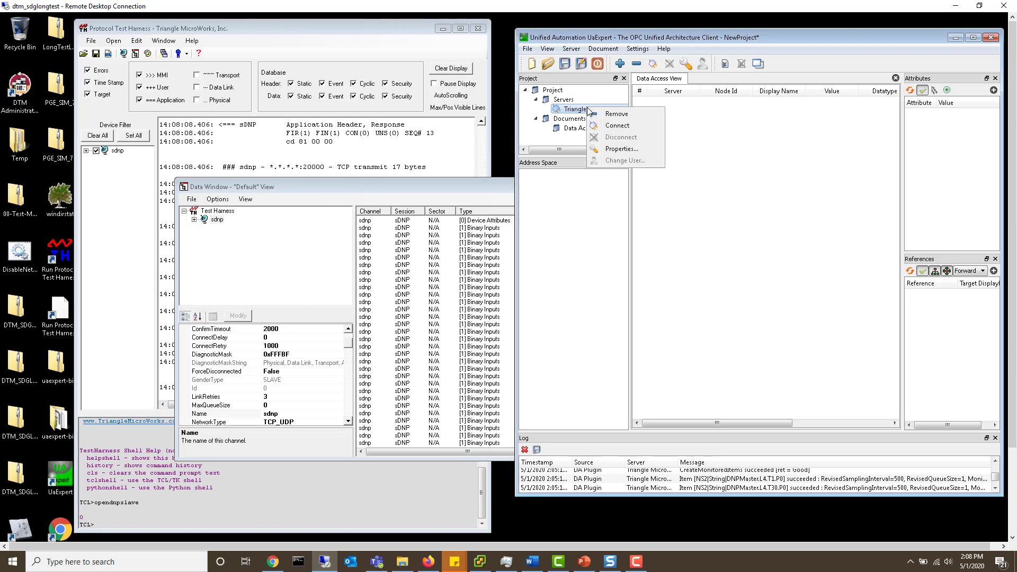
pyautogui.click(613, 149)
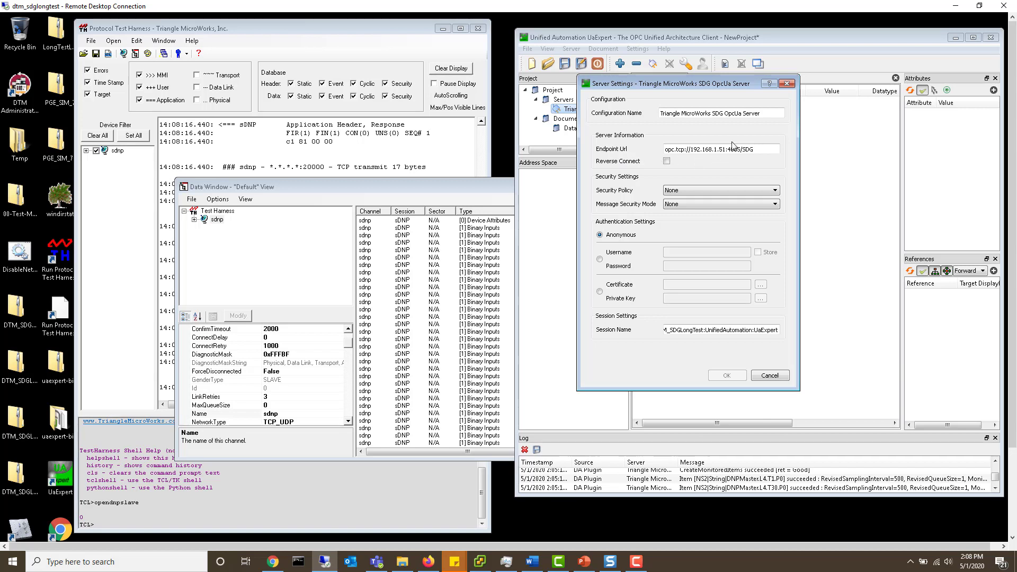
pyautogui.click(787, 83)
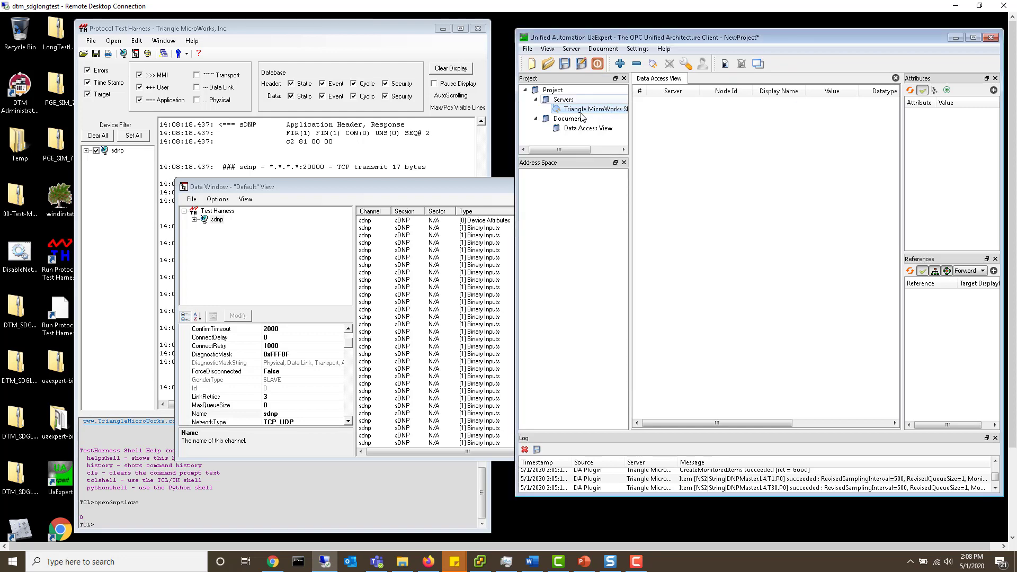
# Connect UaExpert to the SDG server and monitor DNPMaster L4 T1 point P0, reading false.
pyautogui.rightClick(583, 110)
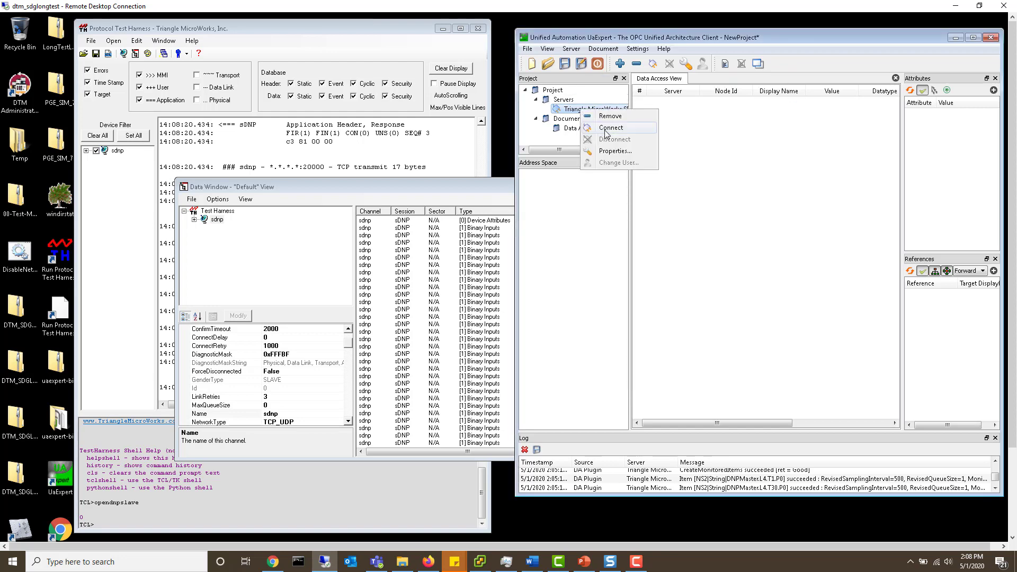
pyautogui.click(610, 128)
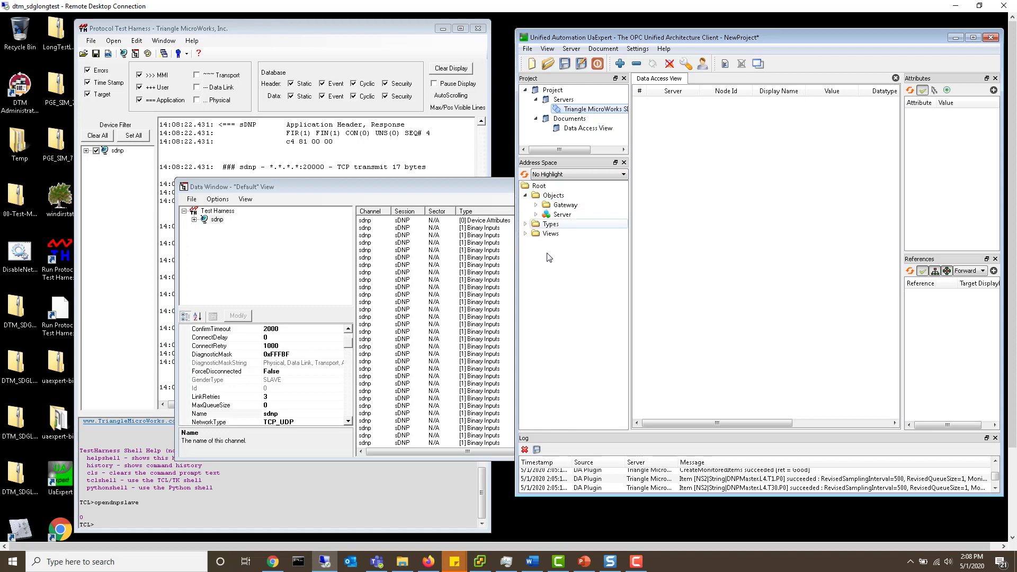
pyautogui.click(536, 206)
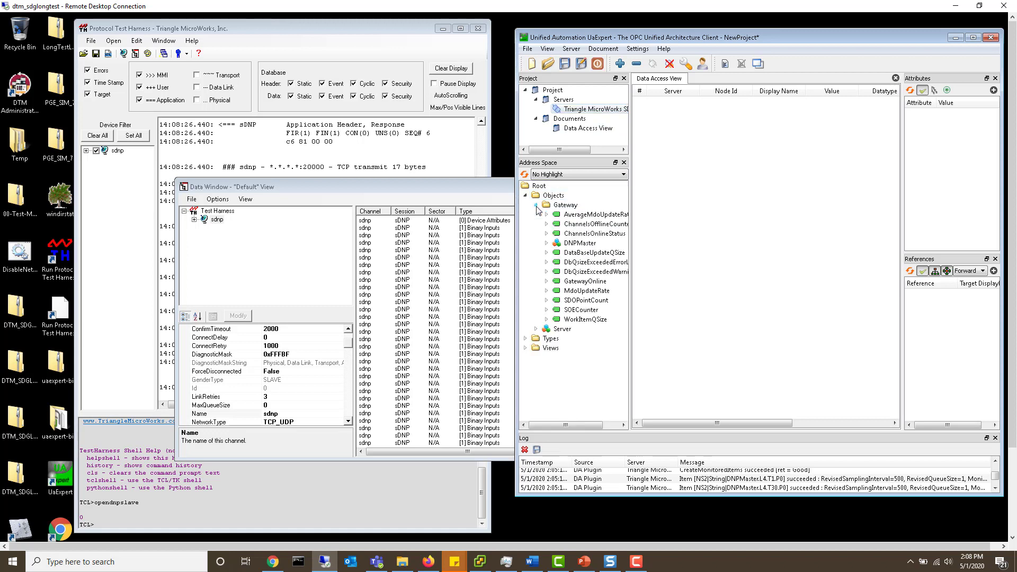
pyautogui.click(547, 244)
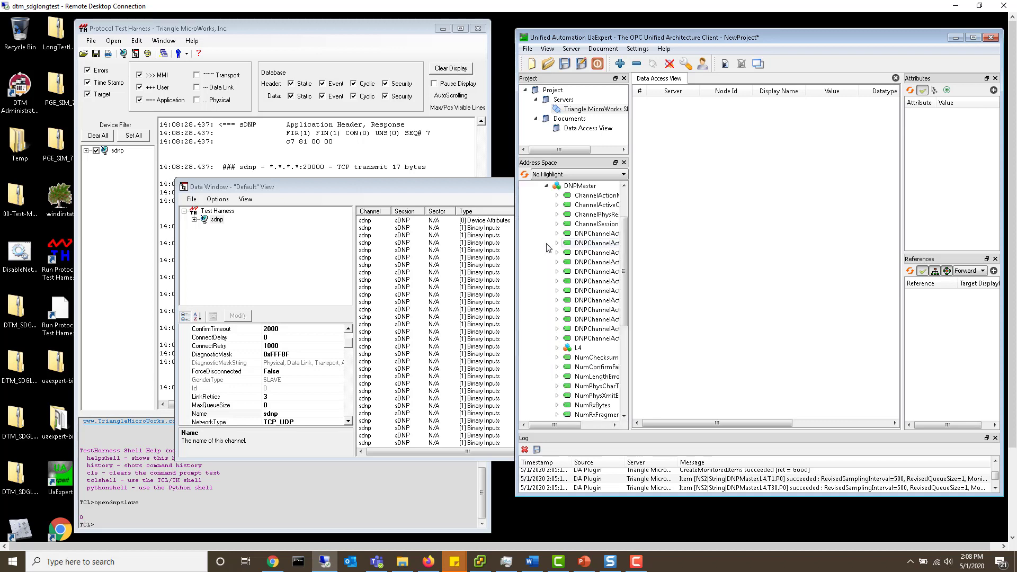
pyautogui.click(557, 348)
pyautogui.scroll(-3, 562, 353)
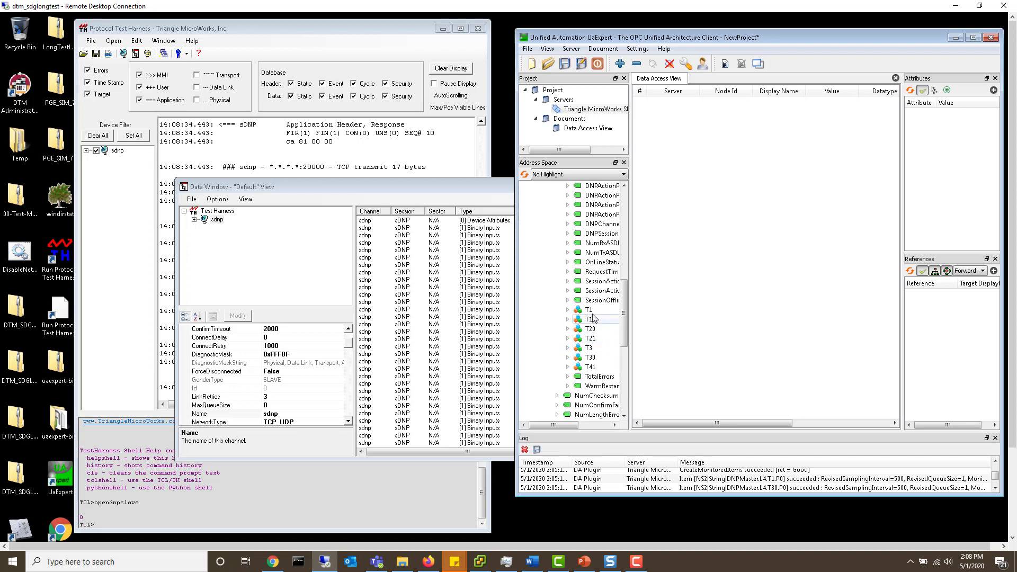
pyautogui.click(568, 310)
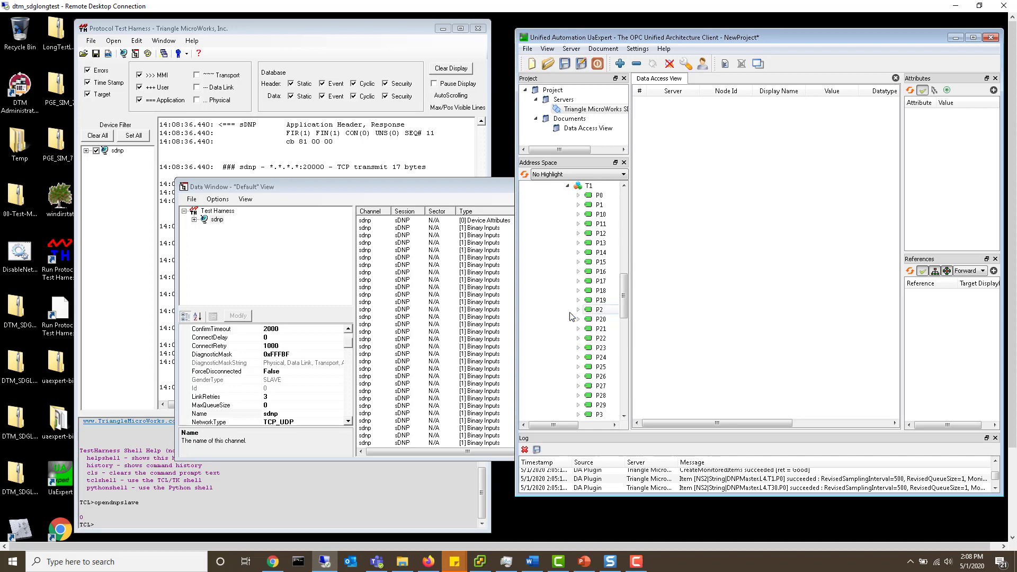
pyautogui.moveTo(602, 198); pyautogui.dragTo(710, 199)
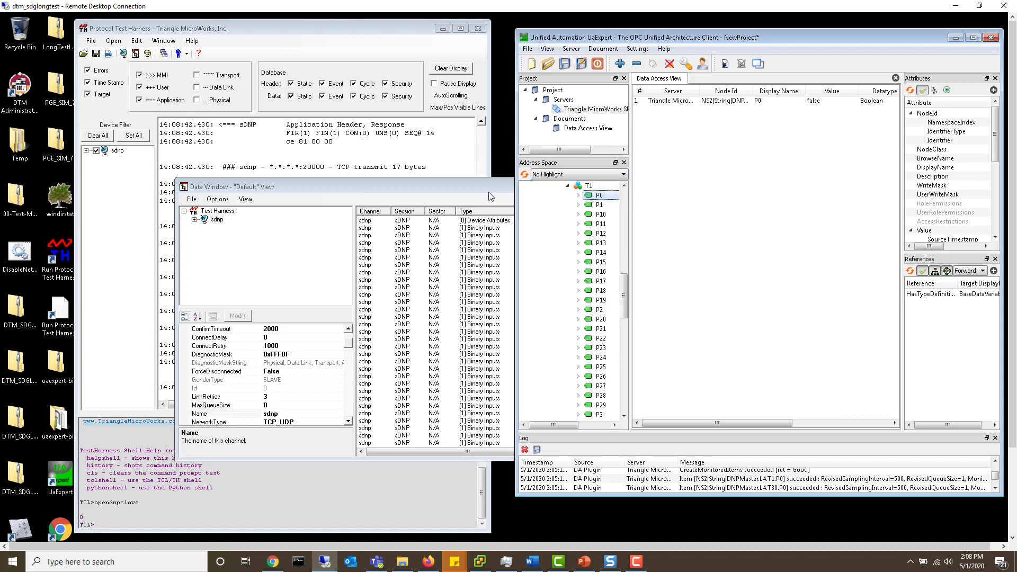
pyautogui.moveTo(494, 188); pyautogui.dragTo(418, 188)
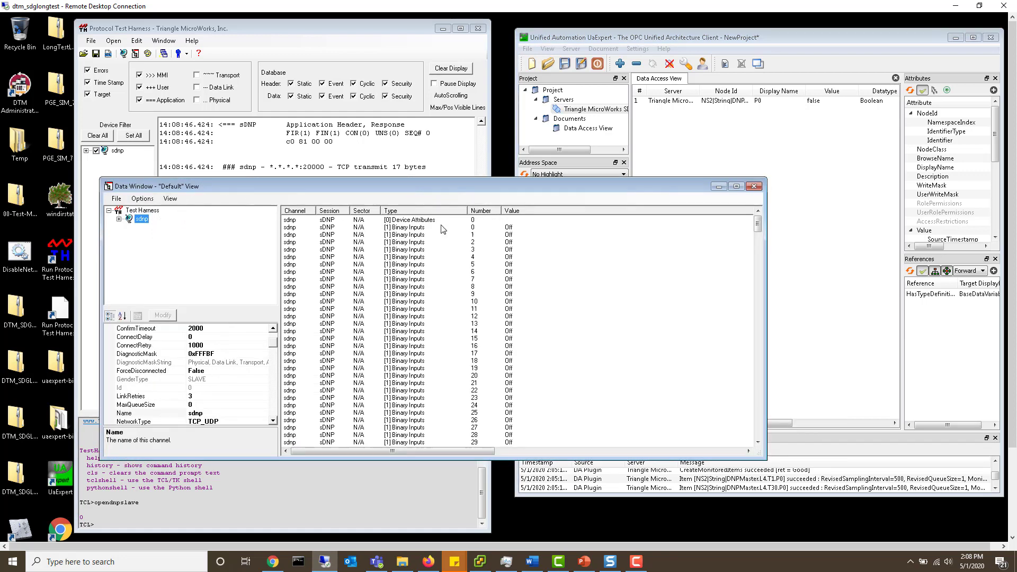
# Toggle Test Harness binary input 0 to On and confirm UaExpert's P0 reads true.
pyautogui.click(513, 228)
pyautogui.rightClick(513, 229)
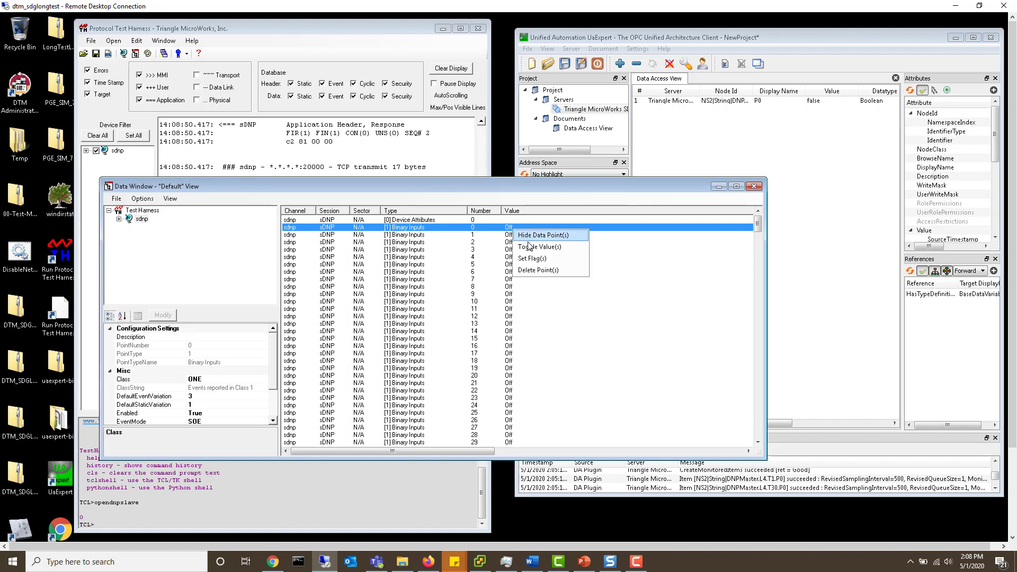
pyautogui.click(531, 246)
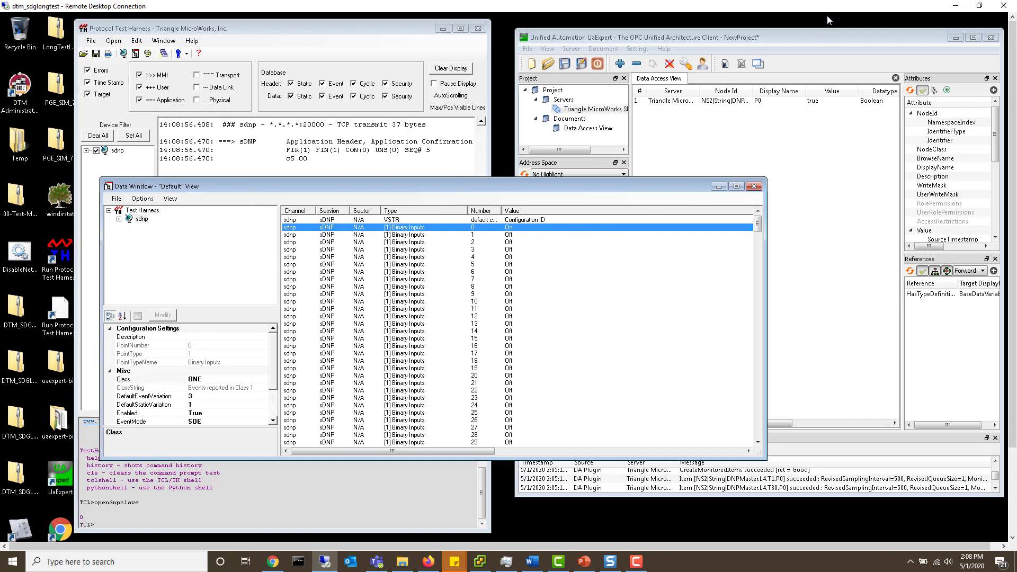
pyautogui.click(824, 40)
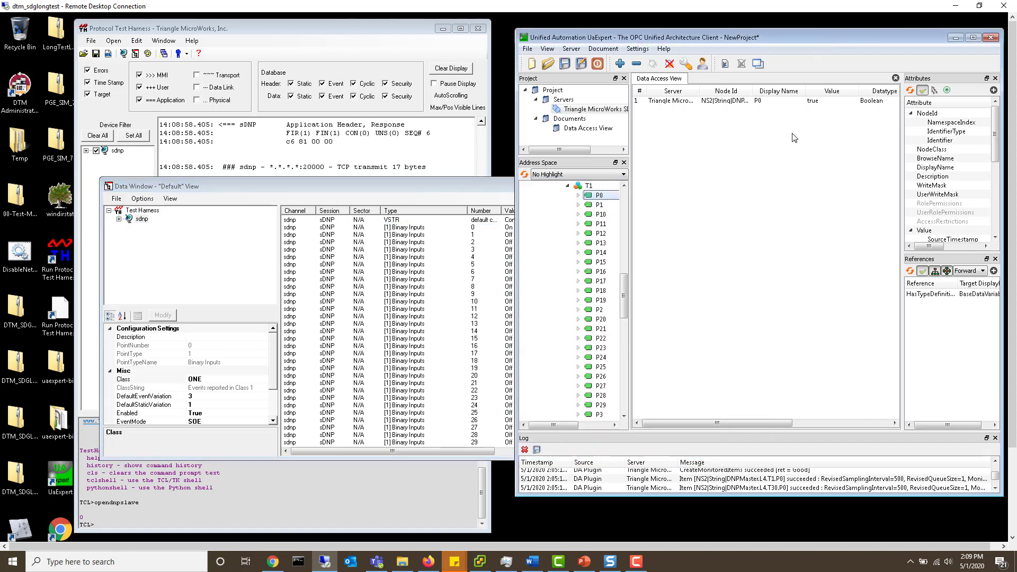